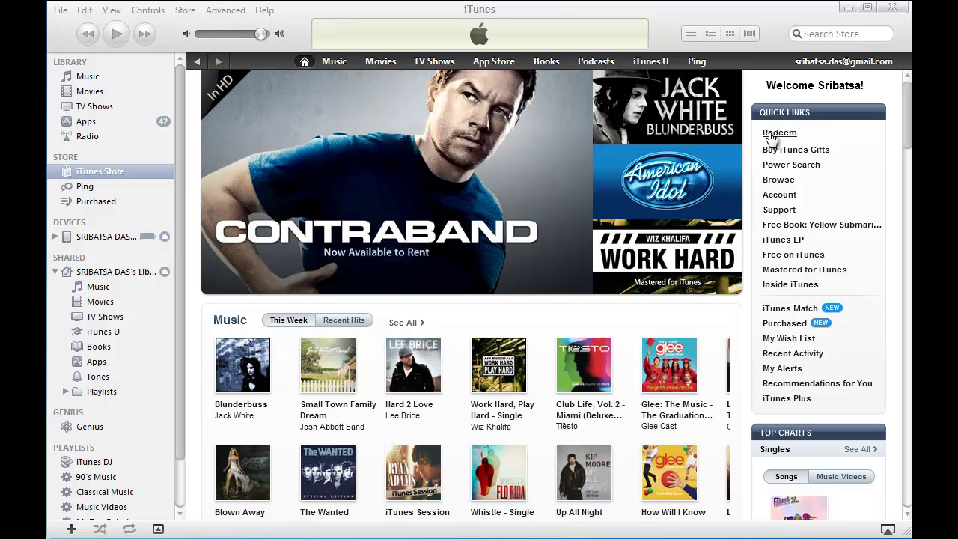
Go to the Redeem page from the iTunes Store Quick Links and focus its code field
{"action": "left_click", "coordinate": [771, 135]}
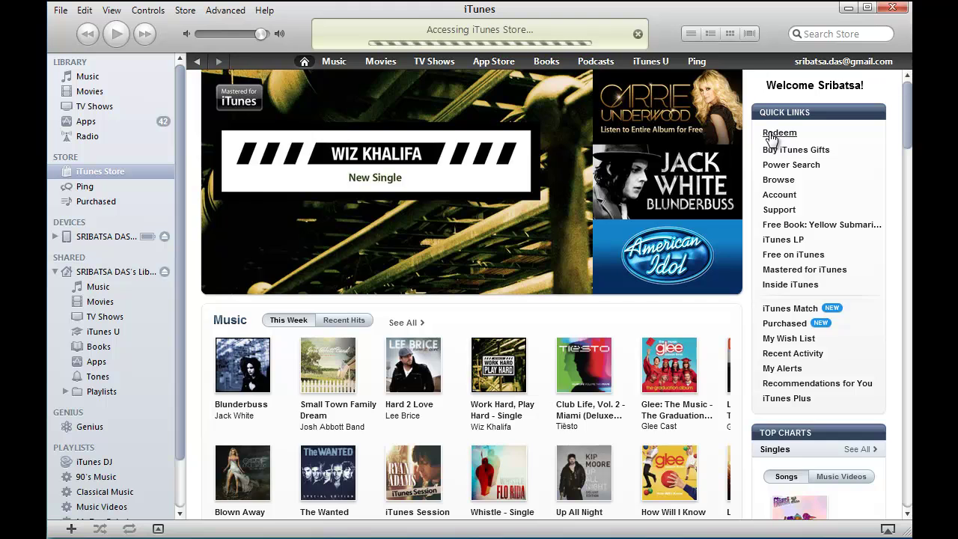
{"action": "left_click", "coordinate": [591, 232]}
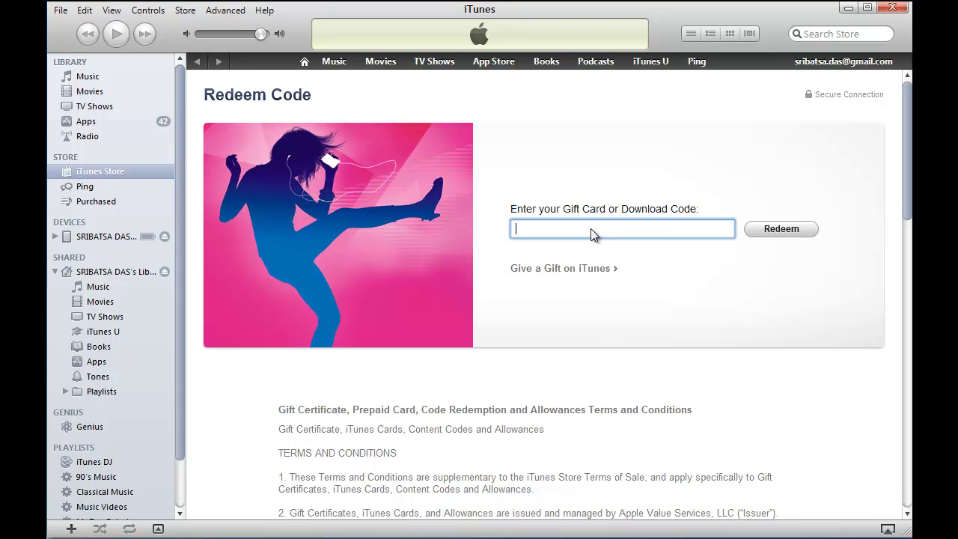
Submit the code, sign in with the Apple ID password, and finish redeeming Mobile Banker
{"action": "left_click", "coordinate": [780, 228]}
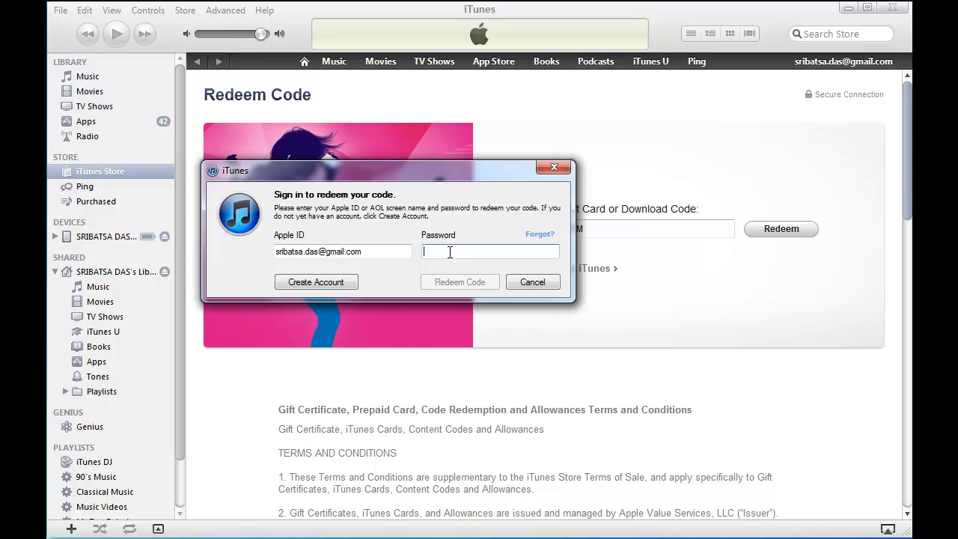
{"action": "type", "text": "•••••••"}
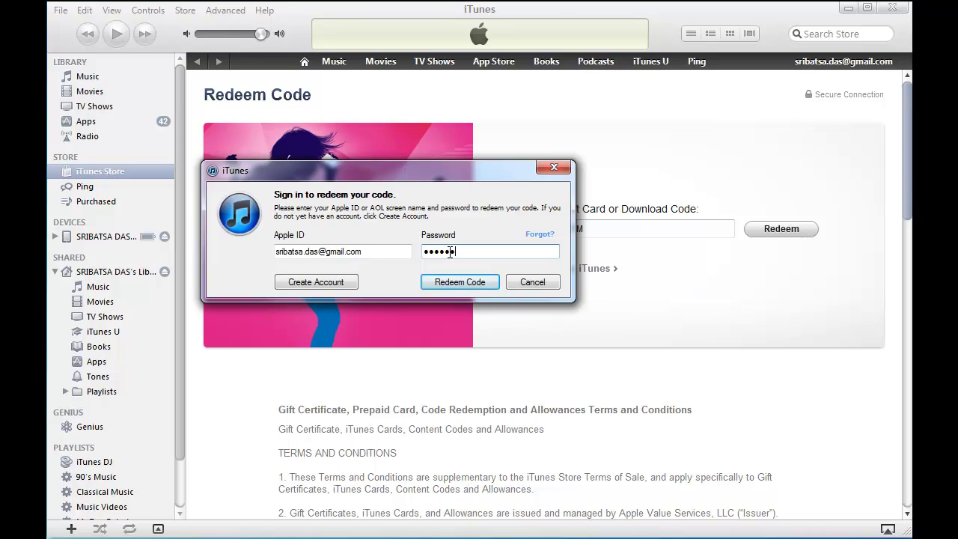
{"action": "type", "text": "••••"}
{"action": "left_click", "coordinate": [458, 282]}
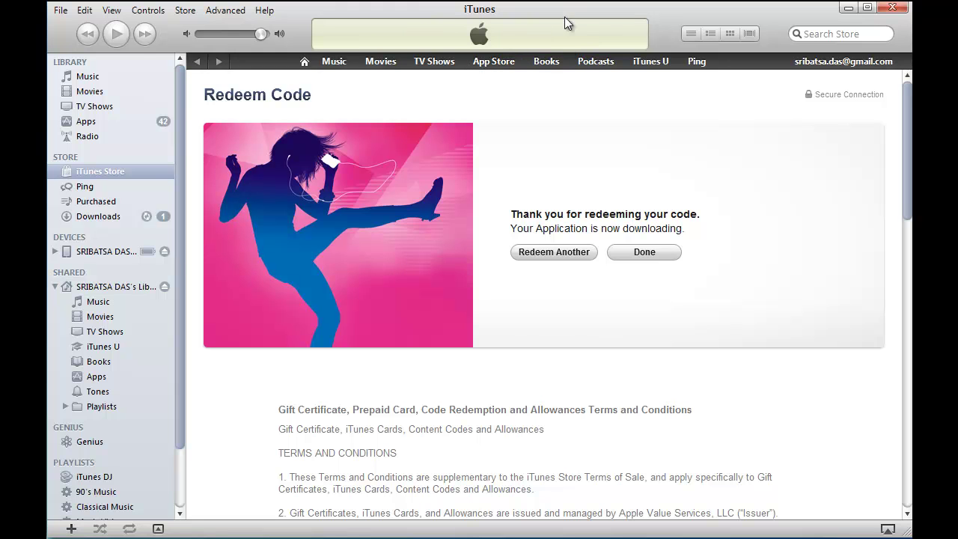
{"action": "left_click", "coordinate": [646, 253]}
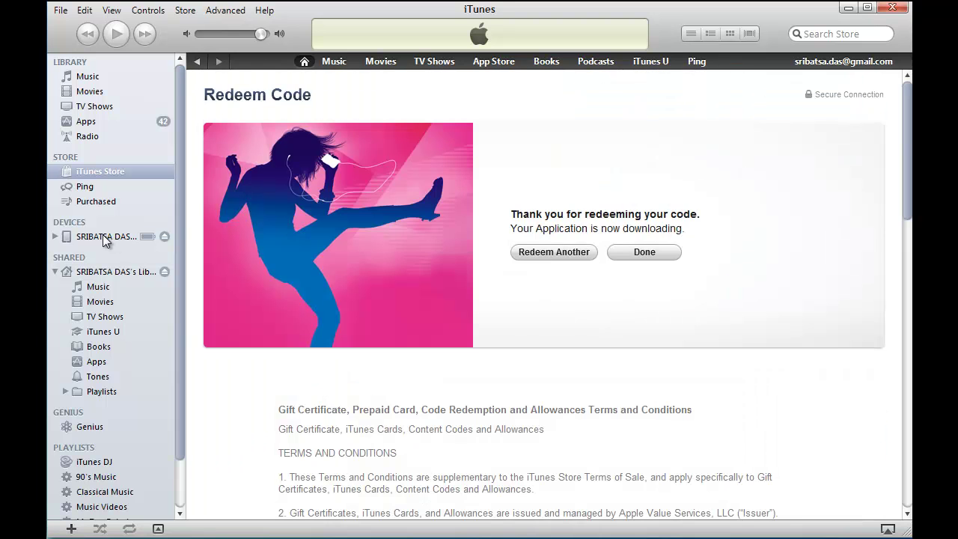
Select the connected iPad under Devices and cancel the accidental rename
{"action": "left_click", "coordinate": [104, 238]}
{"action": "left_click", "coordinate": [103, 238]}
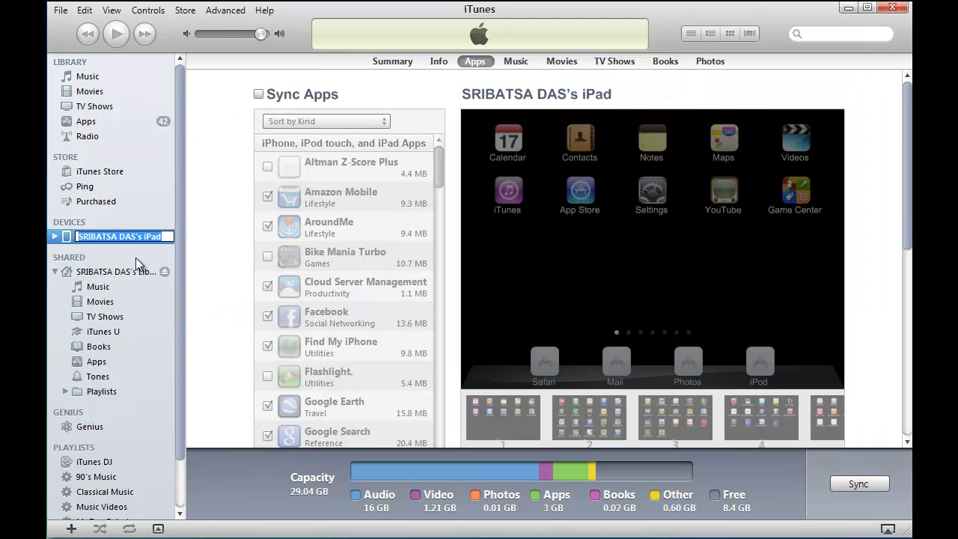
{"action": "key", "text": "Return"}
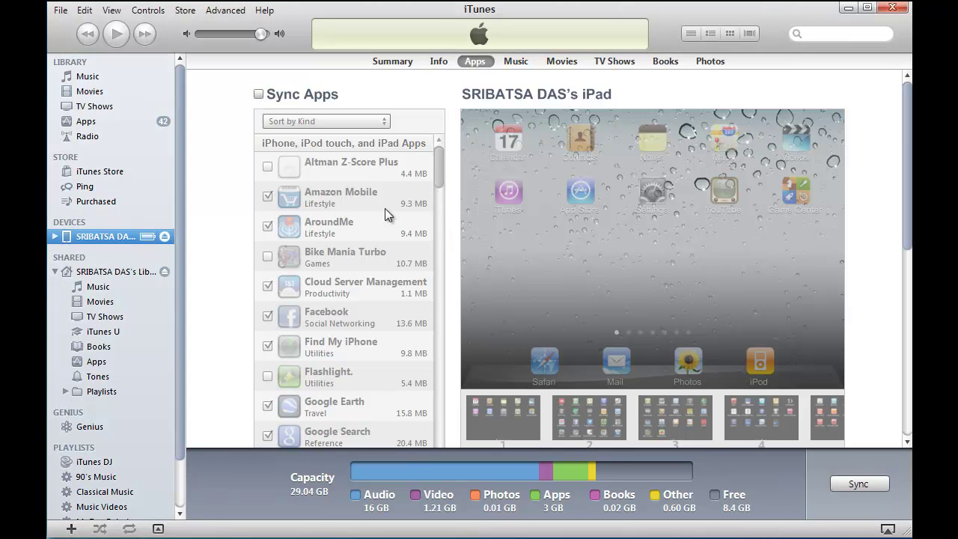
Turn on Sync Apps for the iPad, confirm replacing its apps, and tick Mobile Banker (37 apps)
{"action": "left_click", "coordinate": [259, 94]}
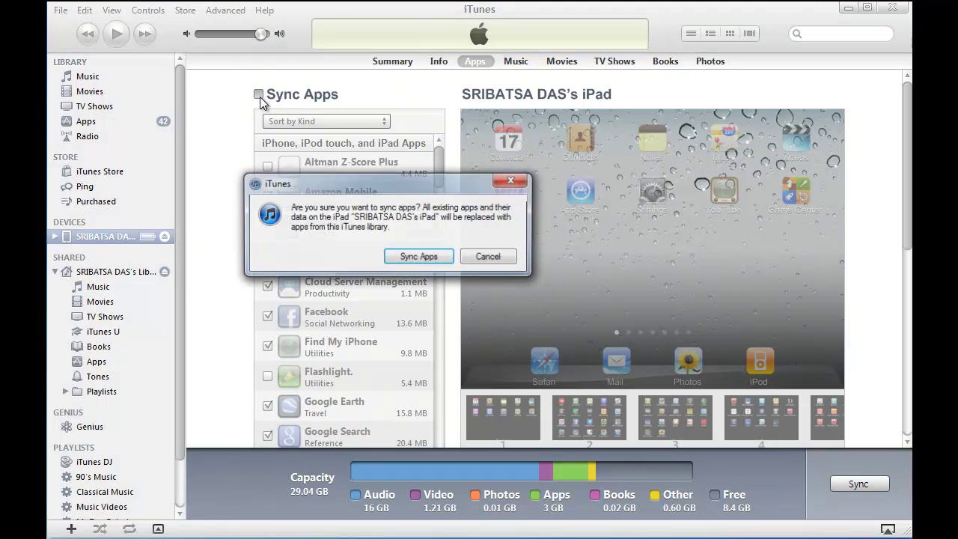
{"action": "left_click", "coordinate": [411, 257]}
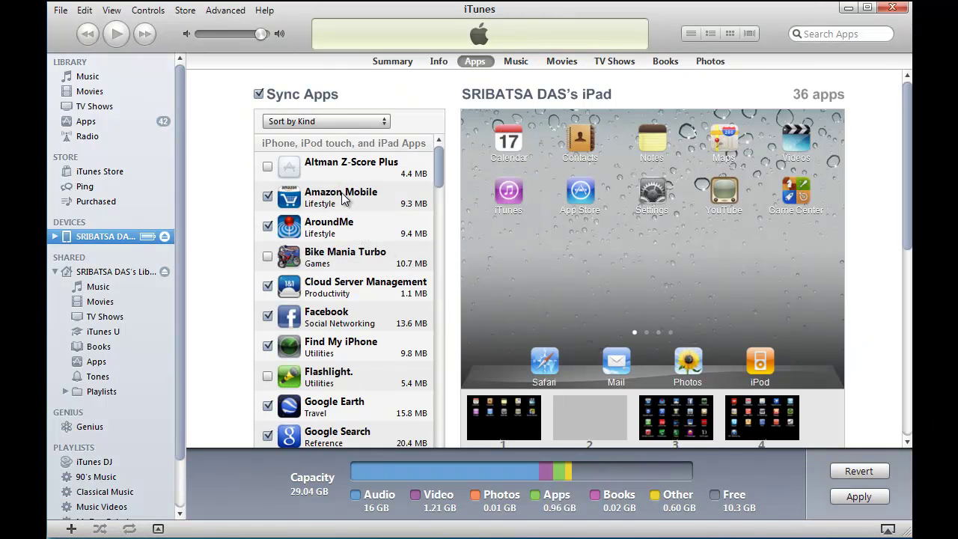
{"action": "scroll", "coordinate": [374, 226], "scroll_direction": "down", "scroll_amount": 3}
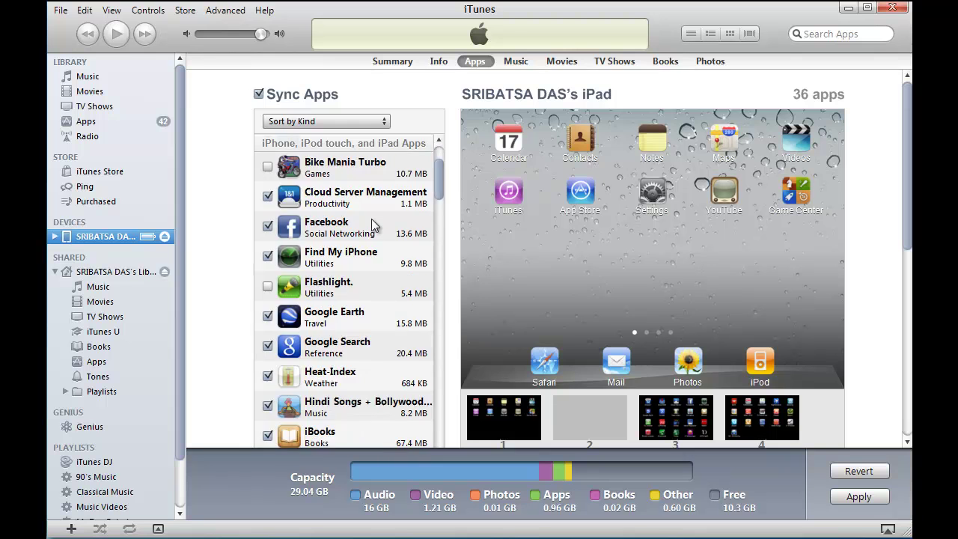
{"action": "scroll", "coordinate": [374, 226], "scroll_direction": "down", "scroll_amount": 3}
{"action": "scroll", "coordinate": [372, 225], "scroll_direction": "down", "scroll_amount": 3}
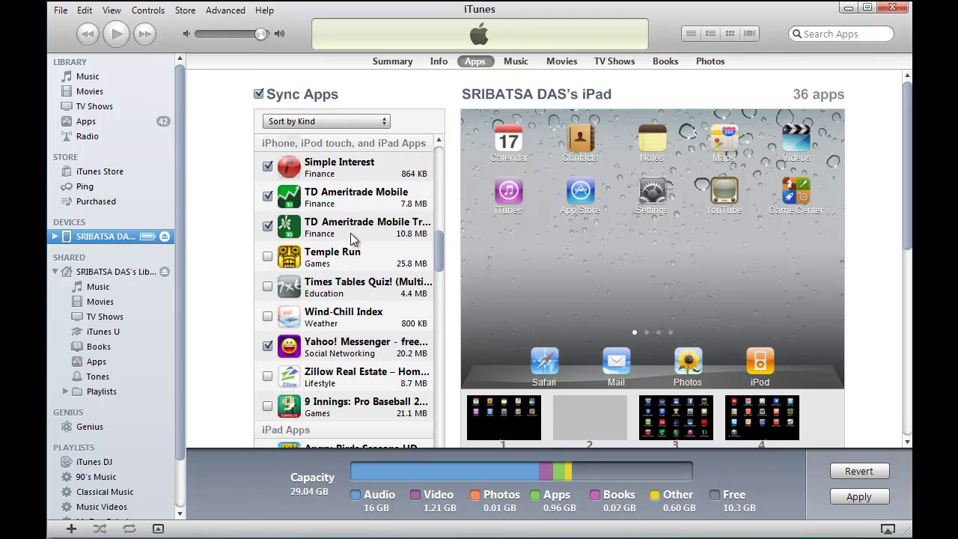
{"action": "scroll", "coordinate": [351, 234], "scroll_direction": "up", "scroll_amount": 2}
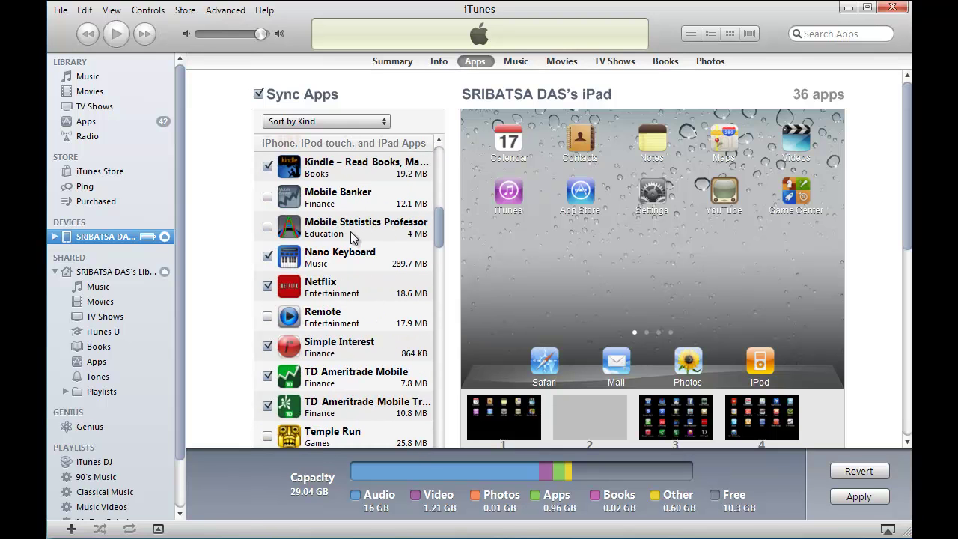
{"action": "left_click", "coordinate": [268, 198]}
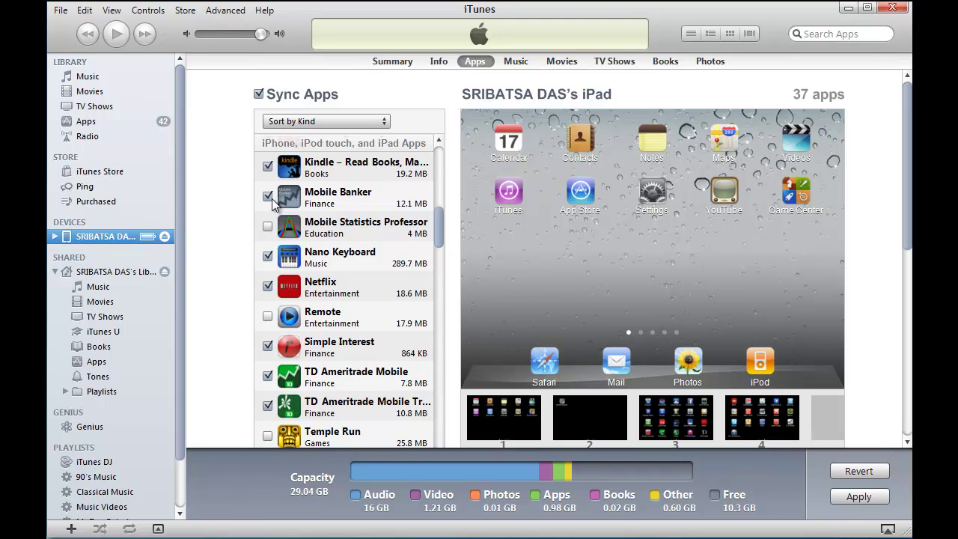
Apply the app changes and transfer the iPad's purchased items to the library to begin syncing
{"action": "left_click", "coordinate": [862, 495]}
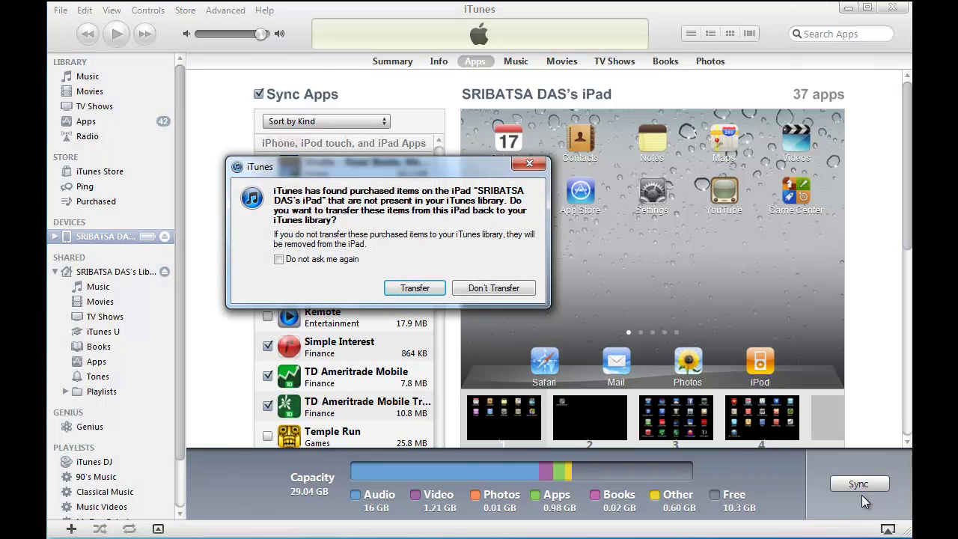
{"action": "left_click", "coordinate": [415, 289]}
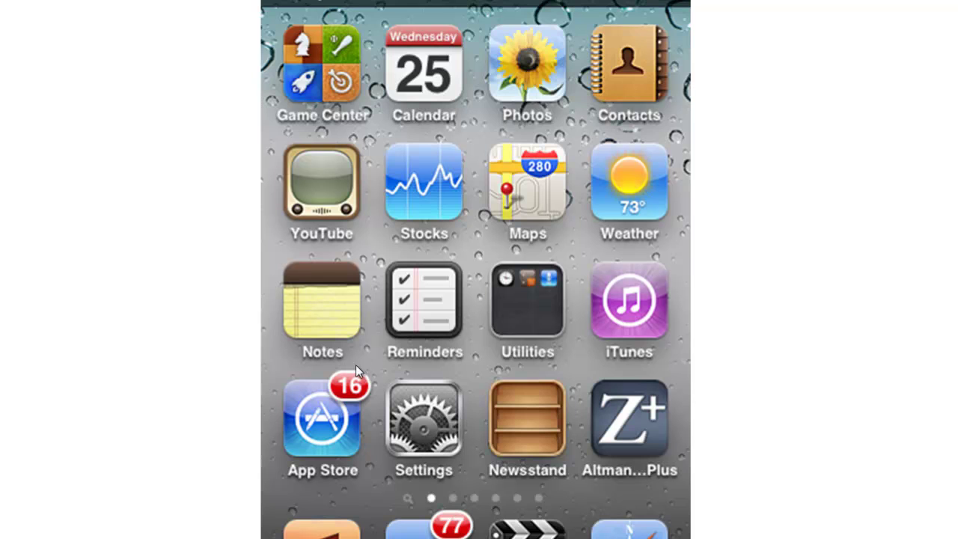
Launch the App Store on the iPhone and scroll Featured down toward the Redeem link
{"action": "left_click", "coordinate": [307, 427]}
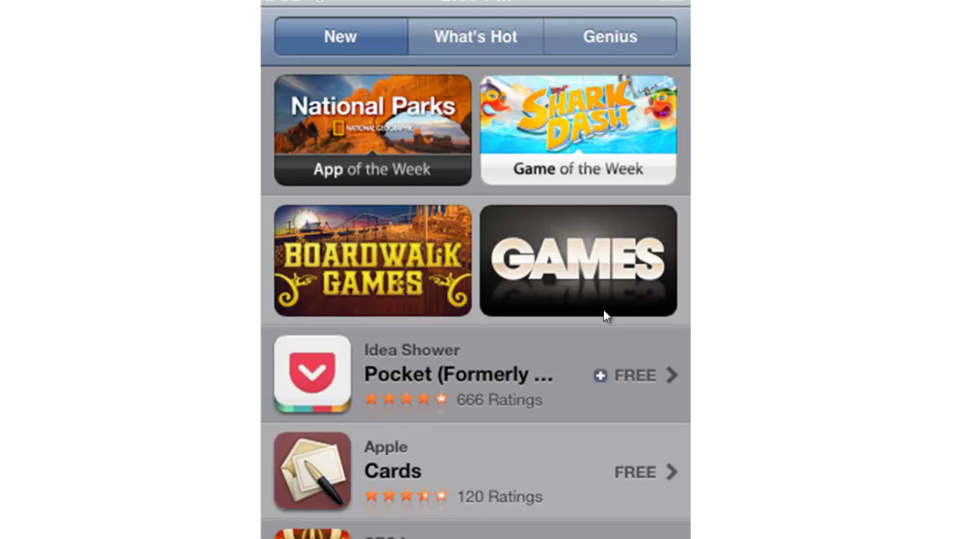
{"action": "scroll", "coordinate": [604, 312], "scroll_direction": "down", "scroll_amount": 10}
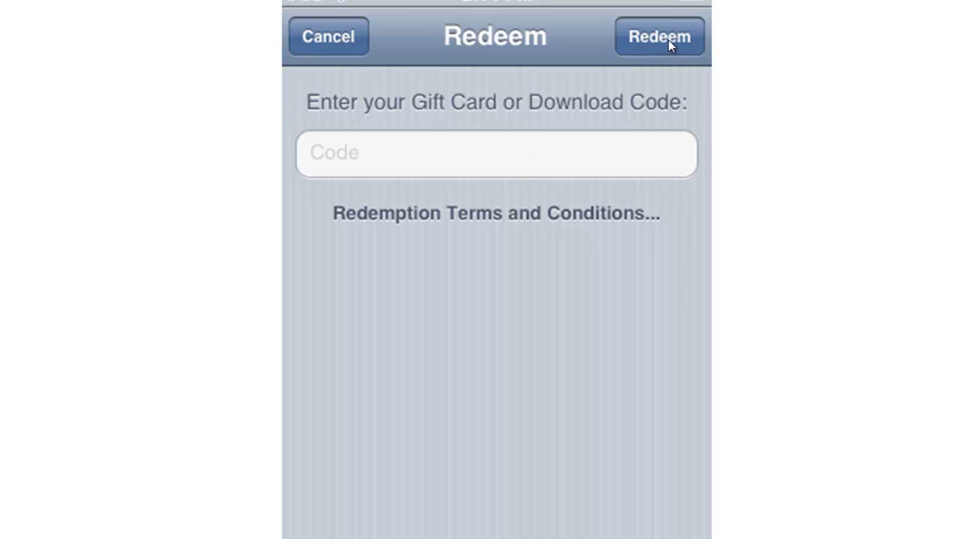
Paste the promo code into the Code field and submit it for redemption
{"action": "left_click", "coordinate": [685, 159]}
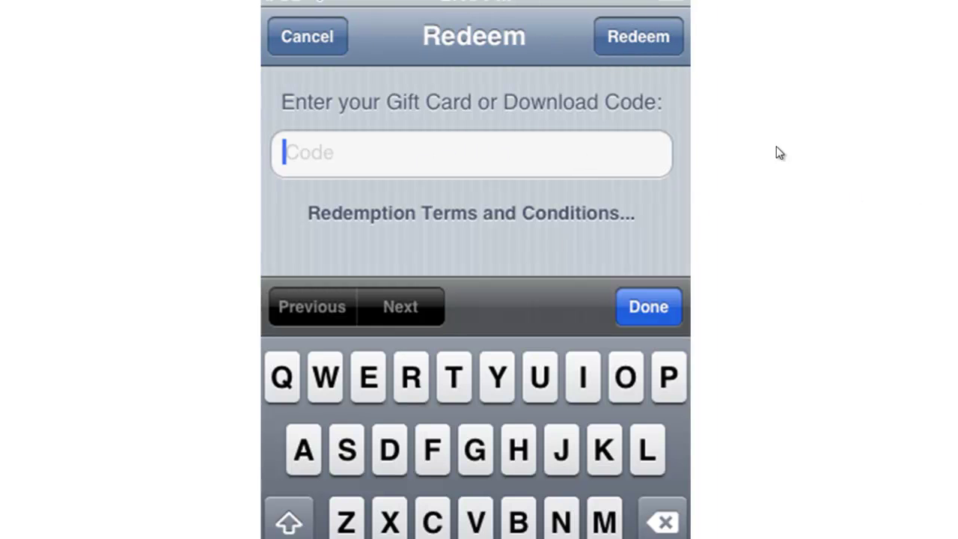
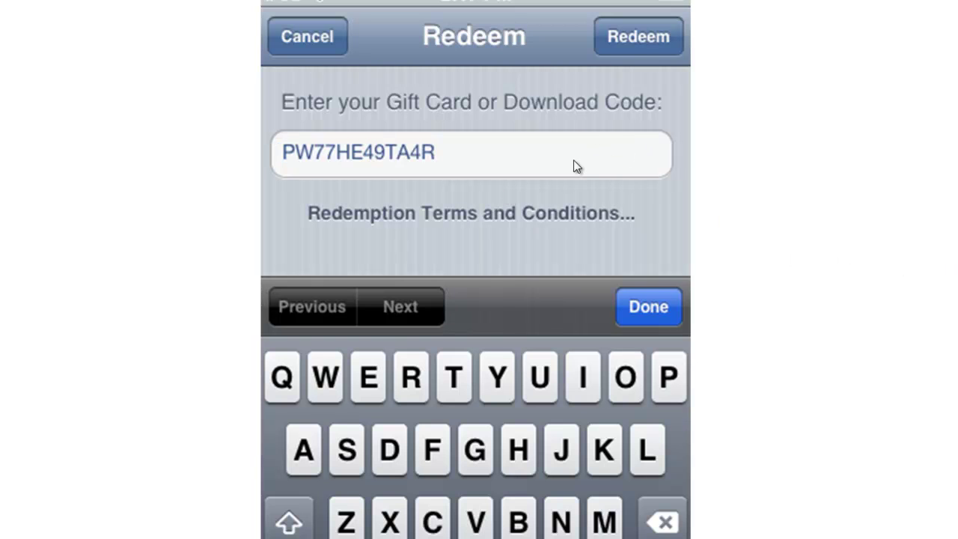
{"action": "left_click", "coordinate": [633, 48]}
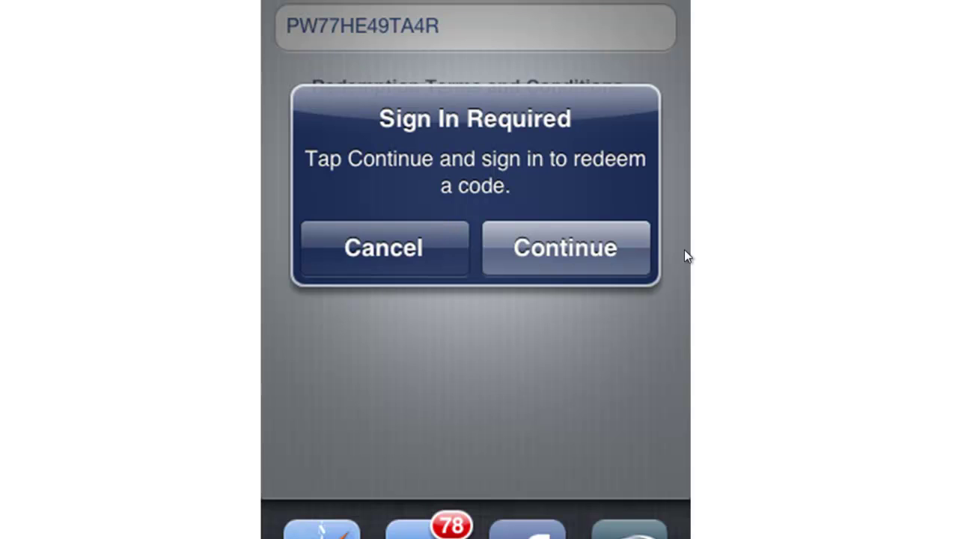
Continue past the Sign In Required alert to the Apple ID password prompt
{"action": "key", "text": "Return"}
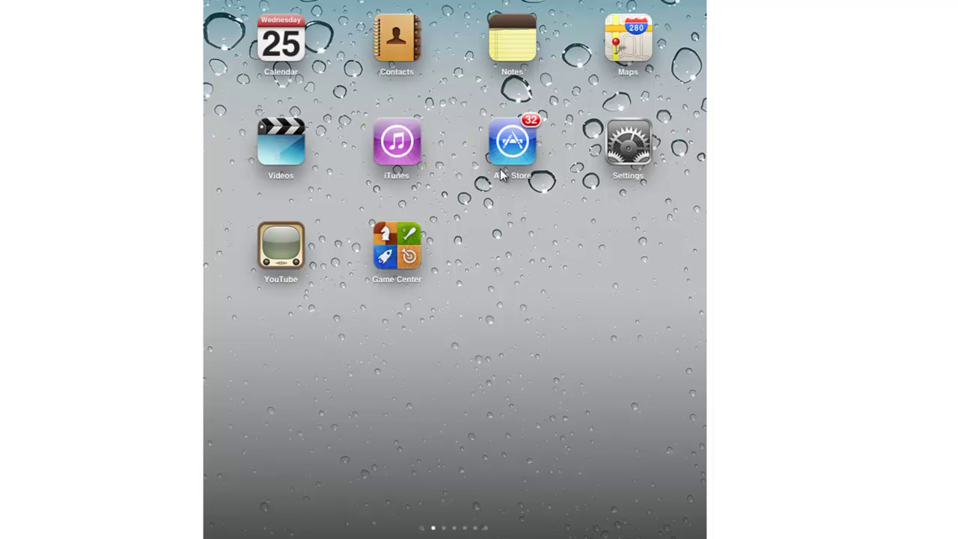
Launch the App Store from the iPad home screen
{"action": "left_click", "coordinate": [526, 169]}
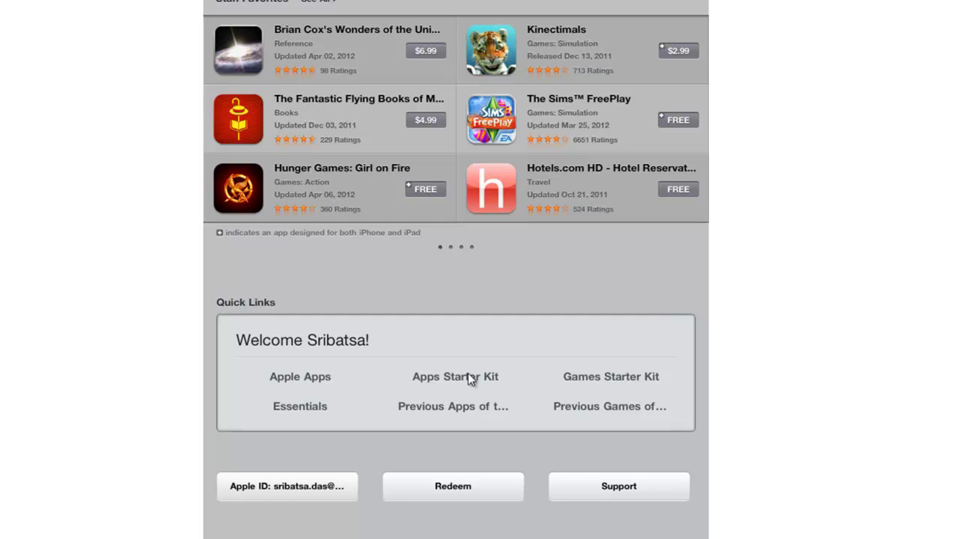
Enter the promo code in the iPad App Store's Redeem panel and submit it
{"action": "left_click", "coordinate": [480, 492]}
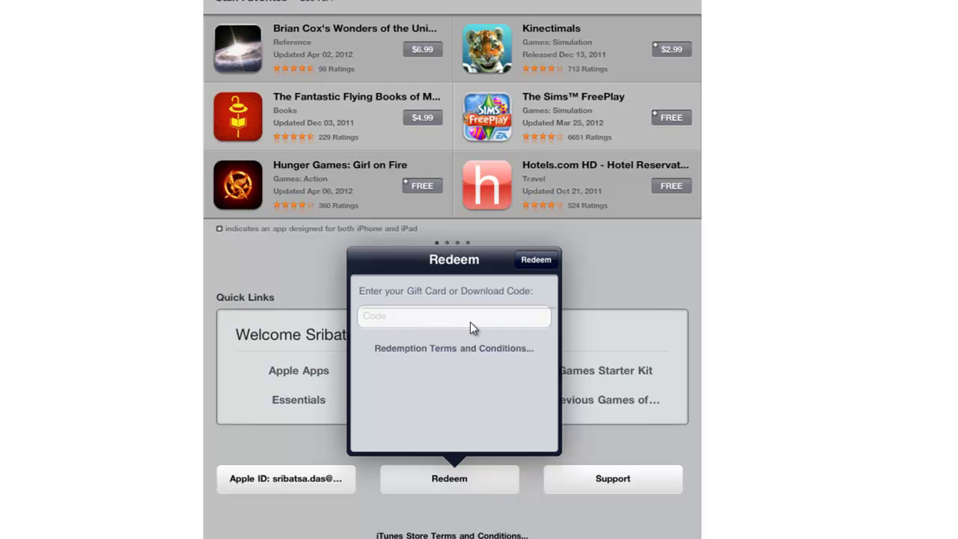
{"action": "left_click", "coordinate": [536, 260]}
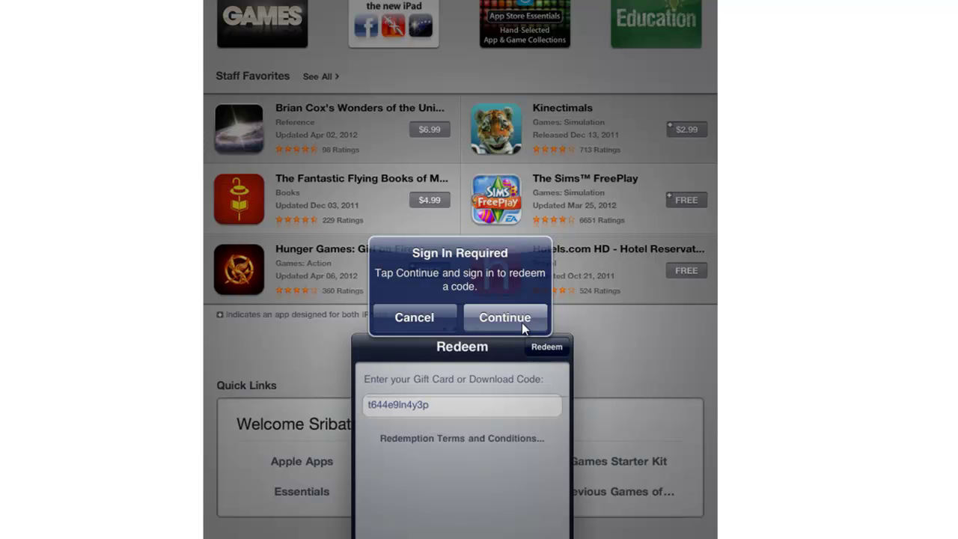
Sign in with the Apple ID password to complete the code redemption and start the download
{"action": "left_click", "coordinate": [522, 322]}
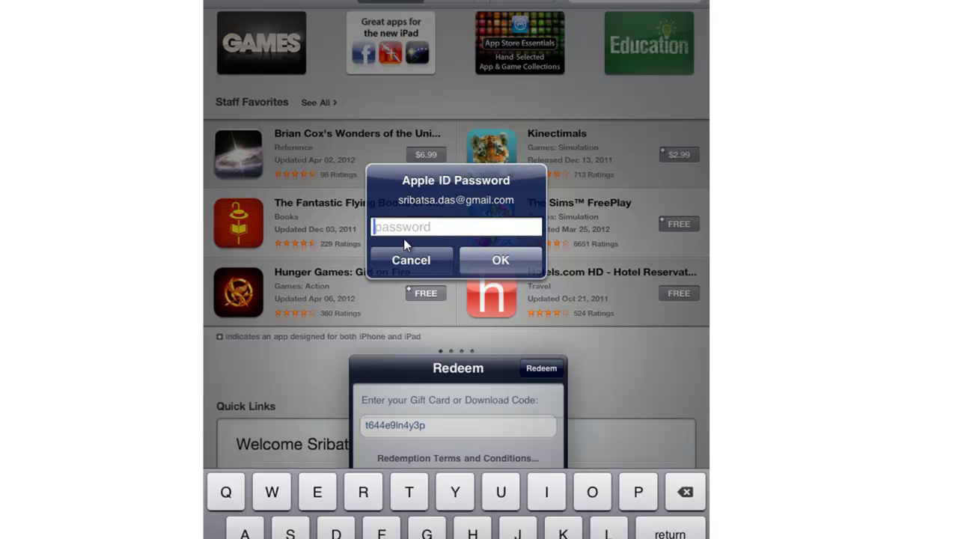
{"action": "left_click", "coordinate": [496, 262]}
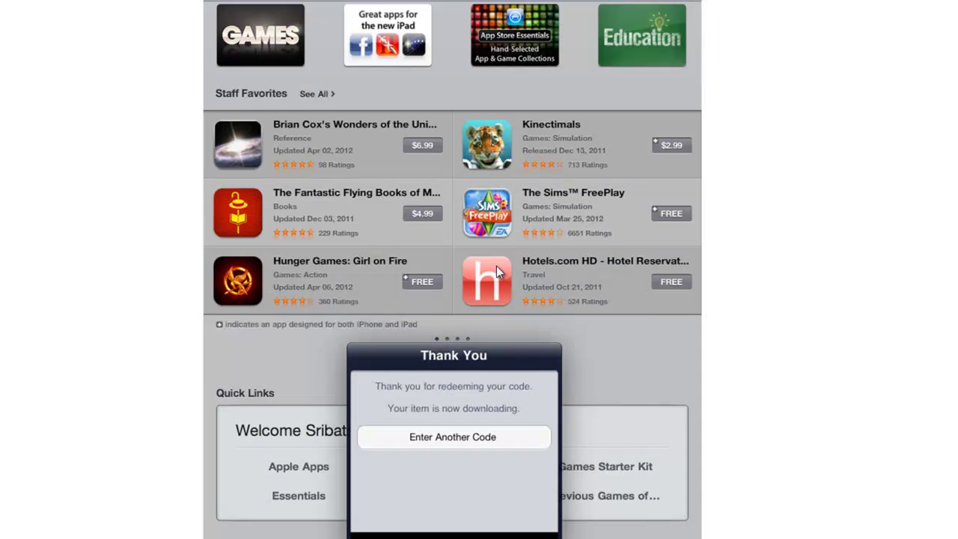